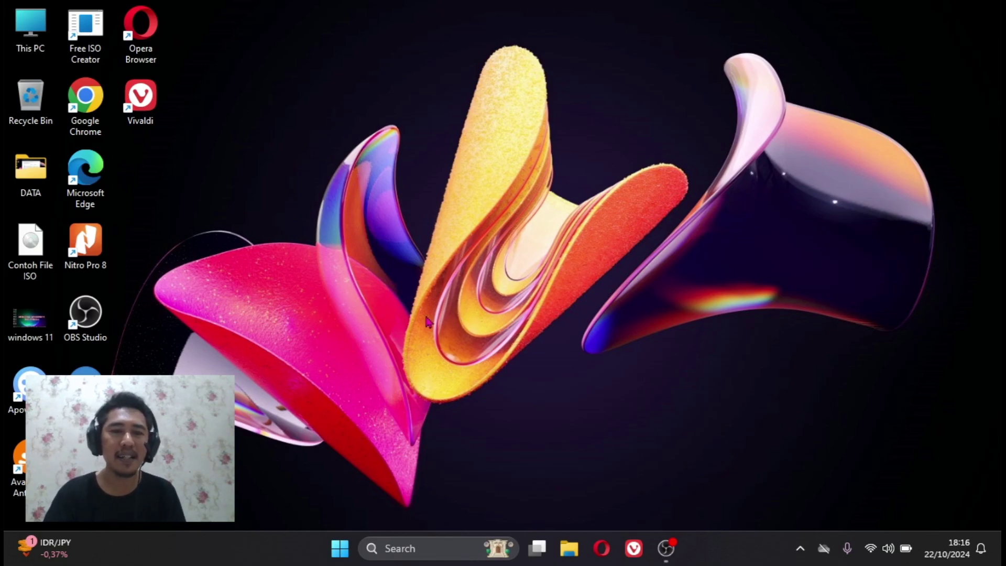
left_click(398, 545)
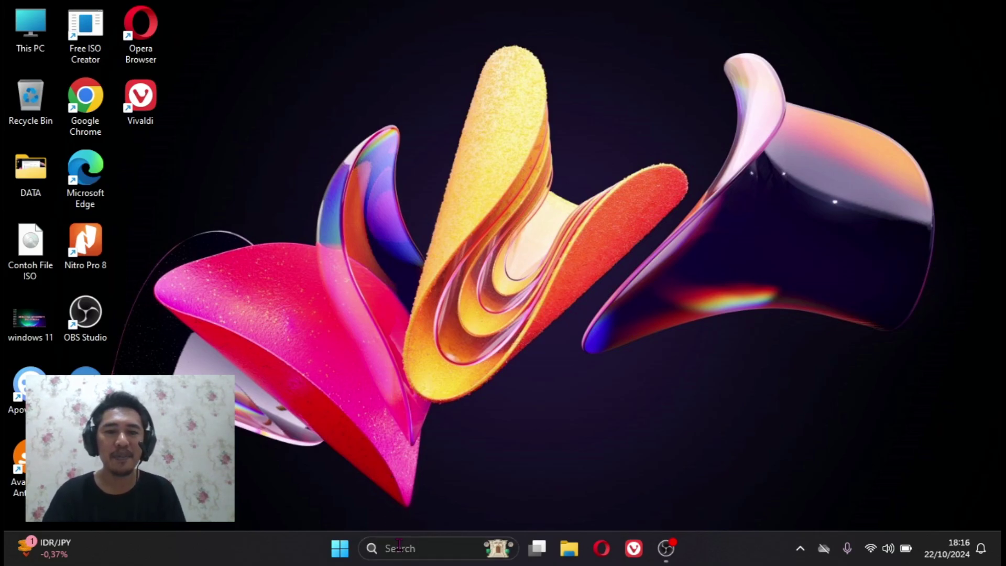
type("run")
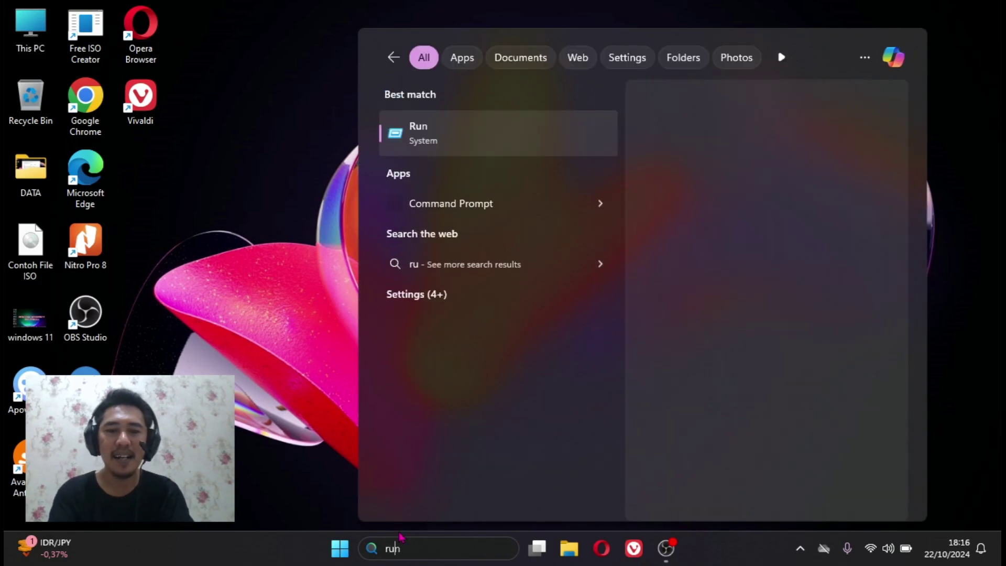
left_click(304, 468)
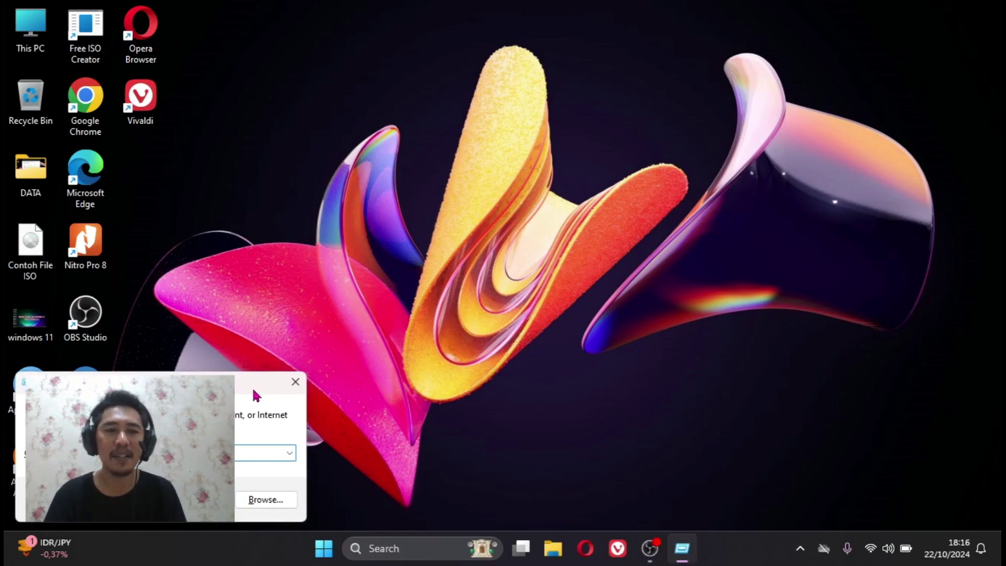
left_click(295, 382)
- Open the Run dialog, move it to the middle of the desktop and launch dxdiag
left_click(394, 548)
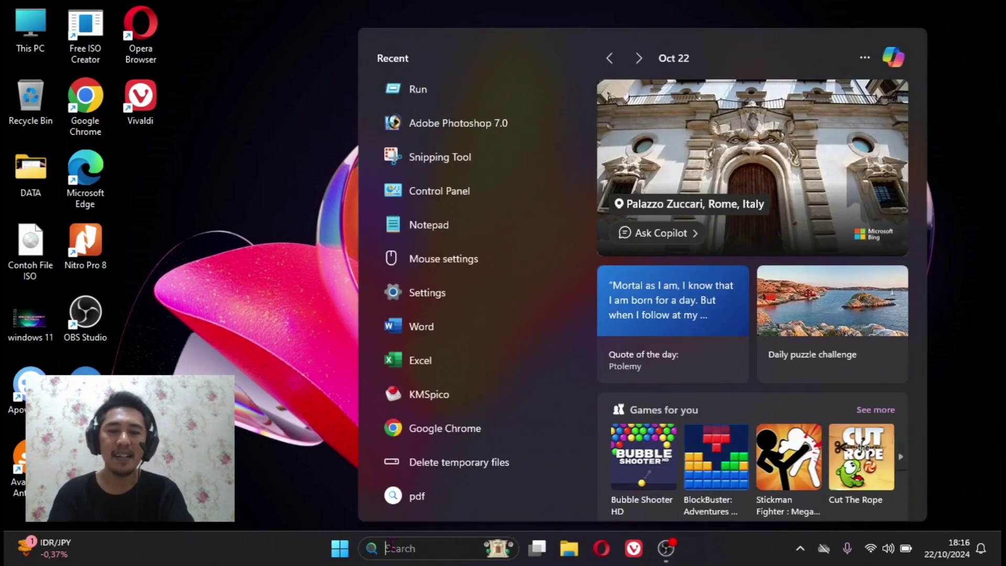
type("run")
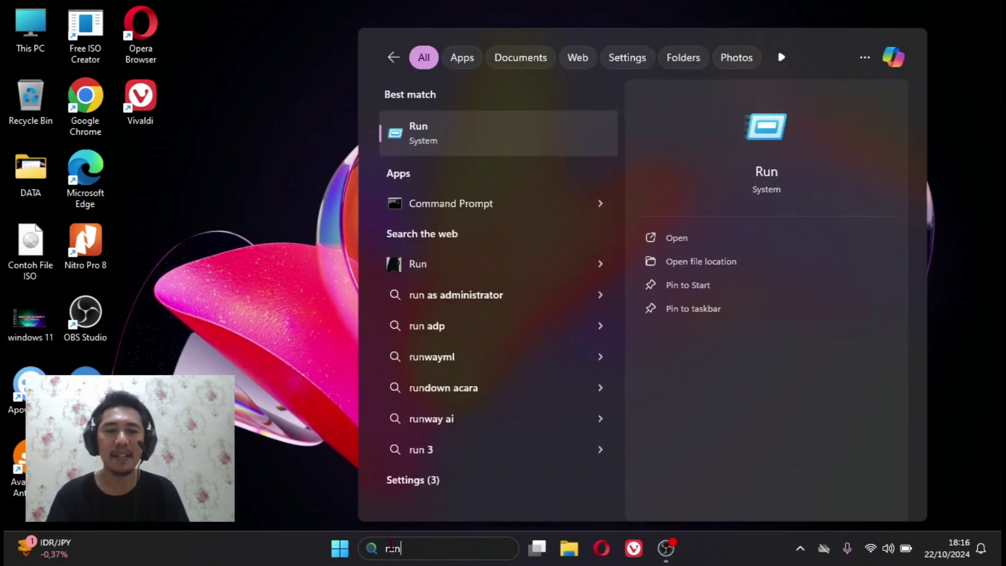
left_click(513, 134)
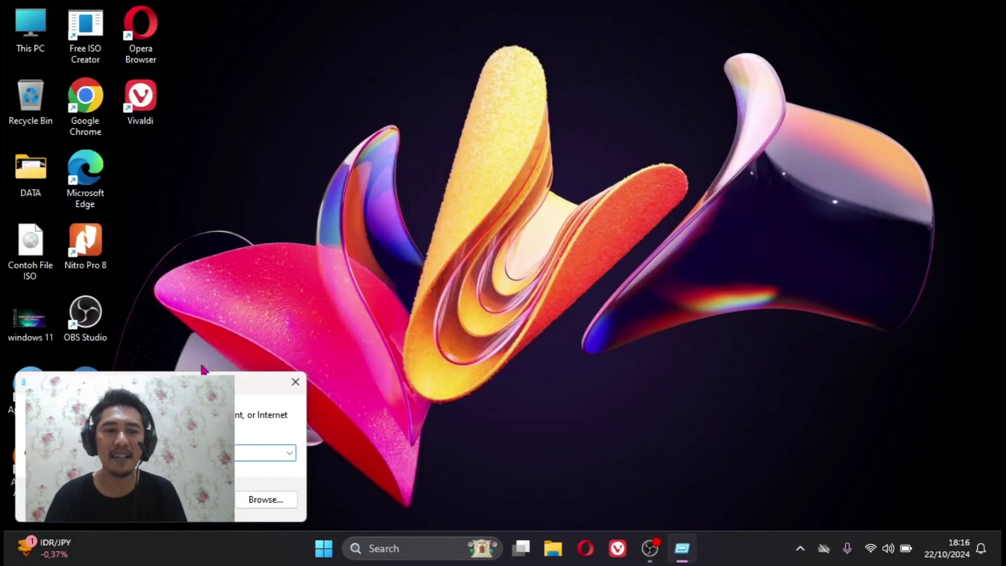
left_click_drag(169, 382, 377, 281)
type("d")
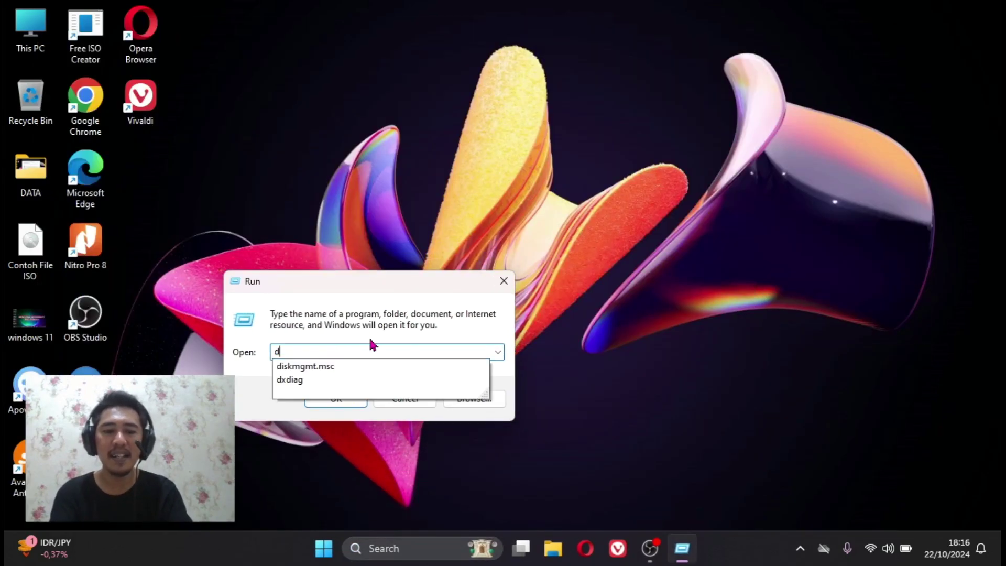
type("xdia")
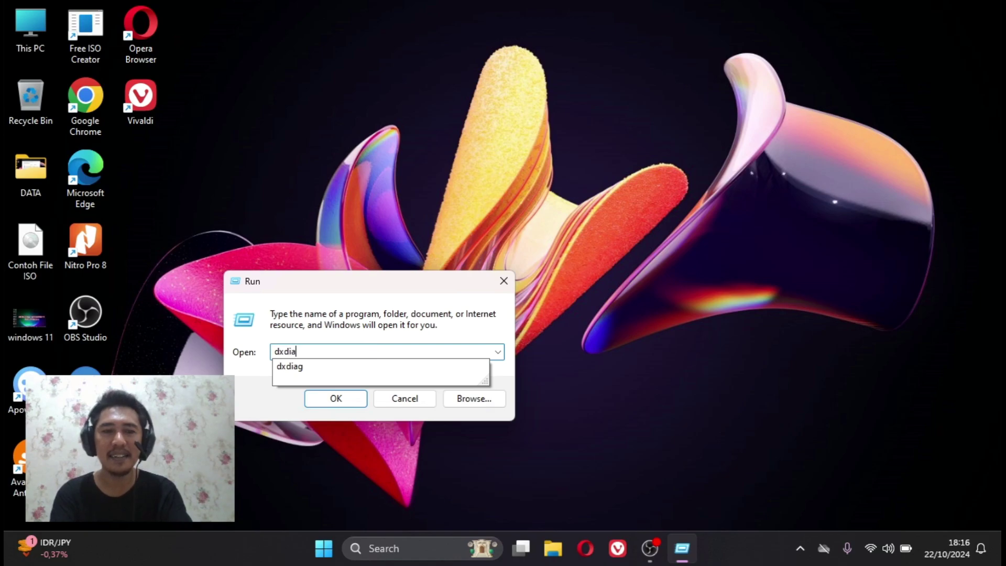
type("g")
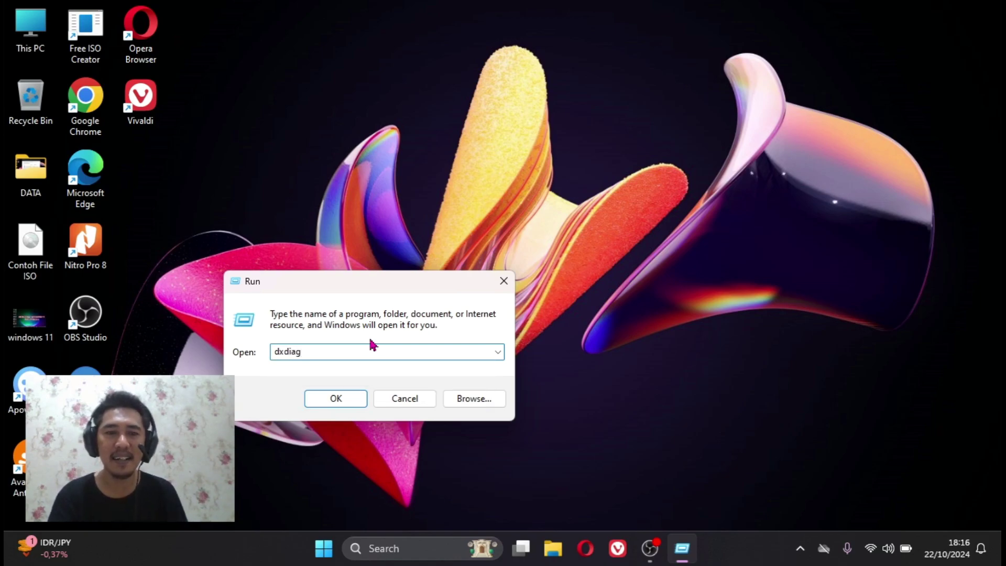
key("Return")
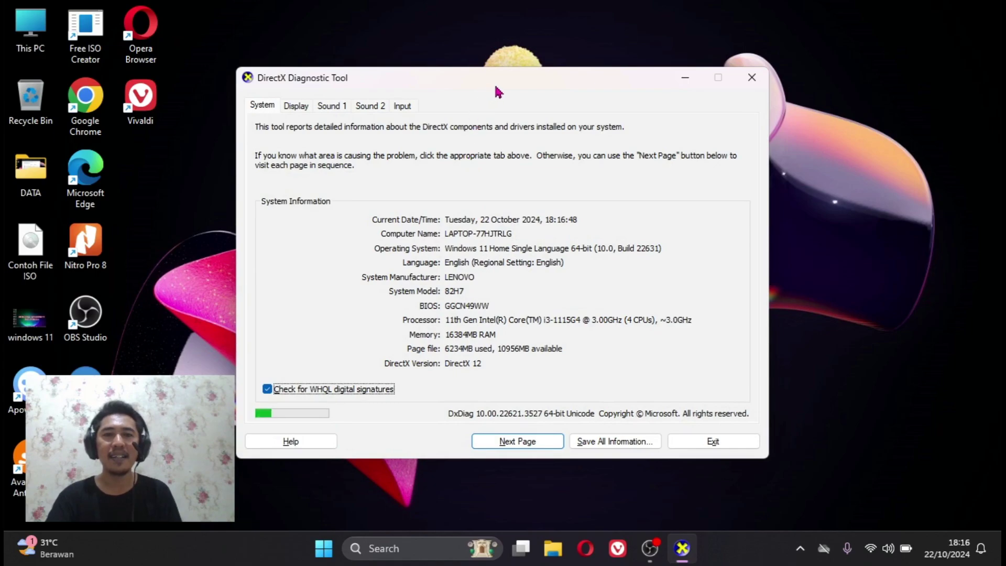
- Examine the graphics device and driver details on the Display page of DirectX Diagnostic Tool, then exit it
left_click_drag(496, 89, 533, 87)
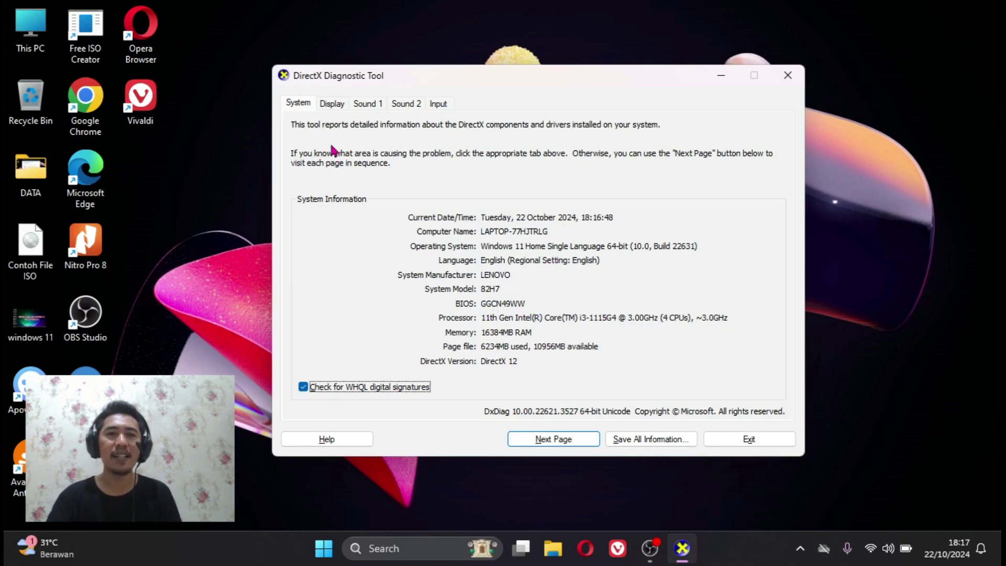
left_click(337, 107)
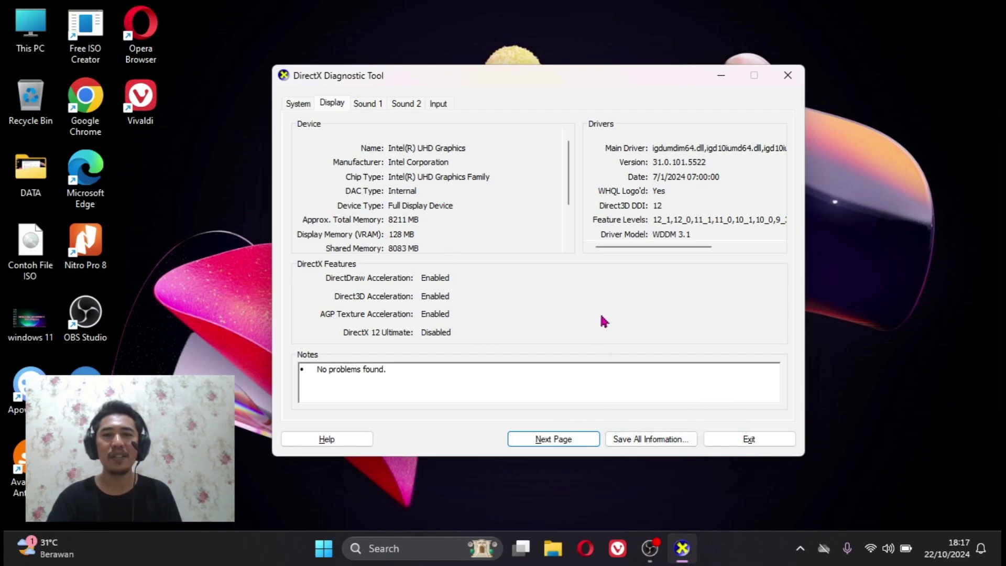
left_click(740, 440)
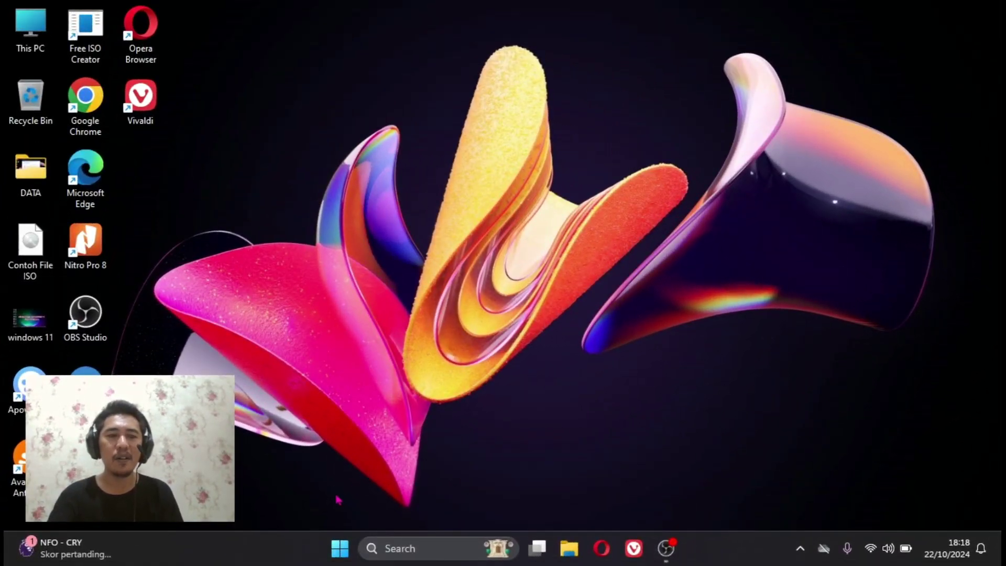
- Switch to Device Manager and expand the Display adapters category to check the installed graphics card
right_click(341, 549)
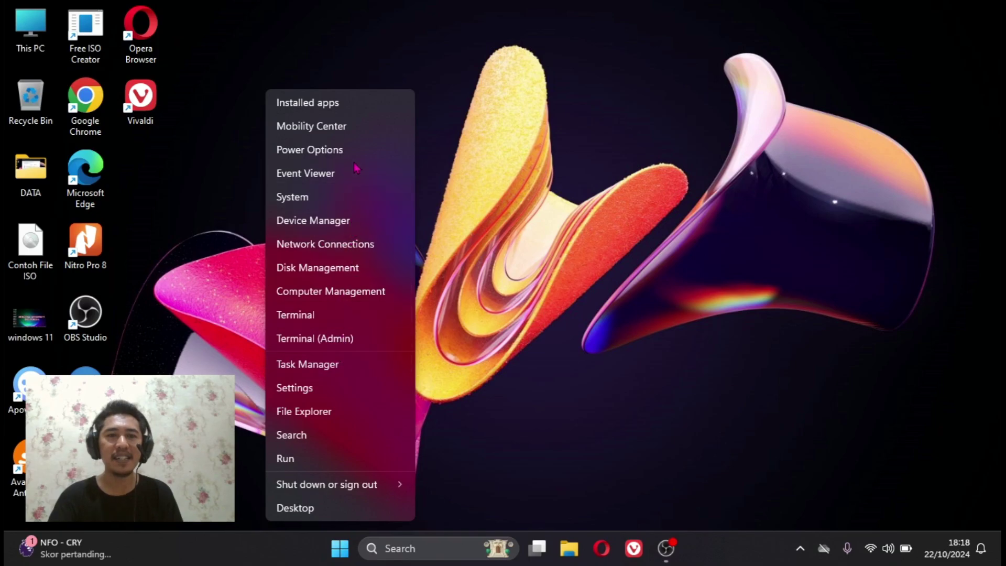
left_click(341, 221)
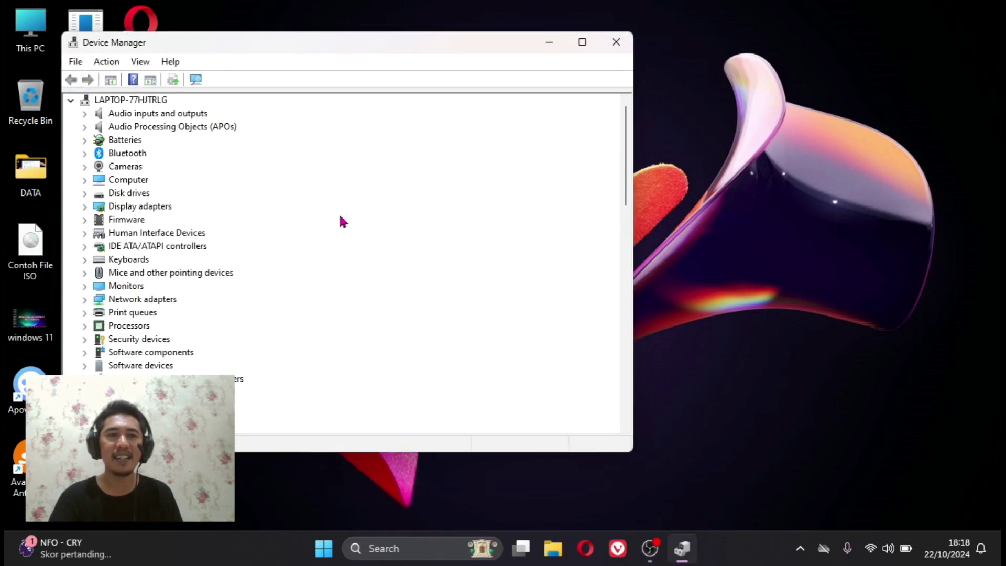
left_click_drag(389, 47, 466, 62)
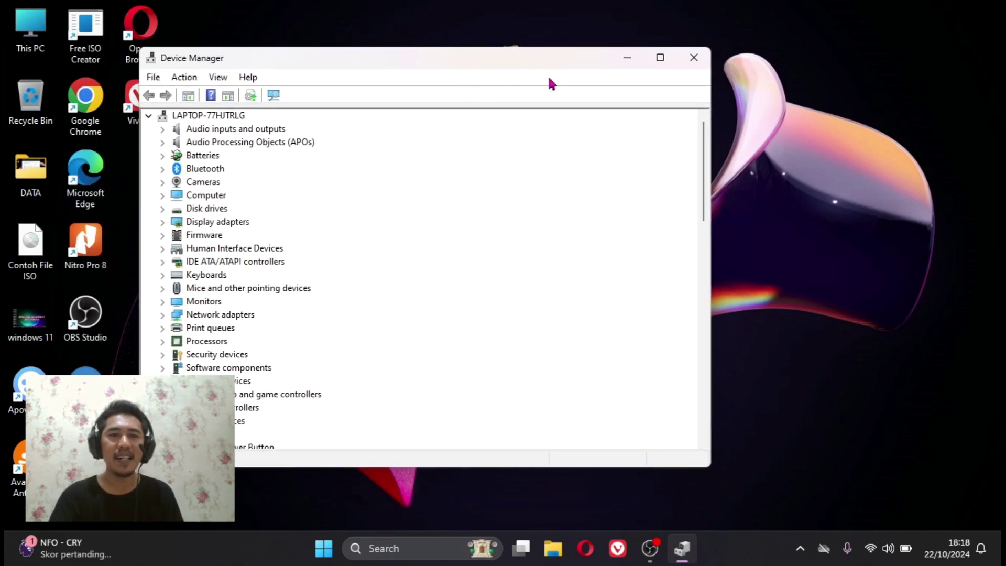
double_click(192, 224)
left_click(164, 224)
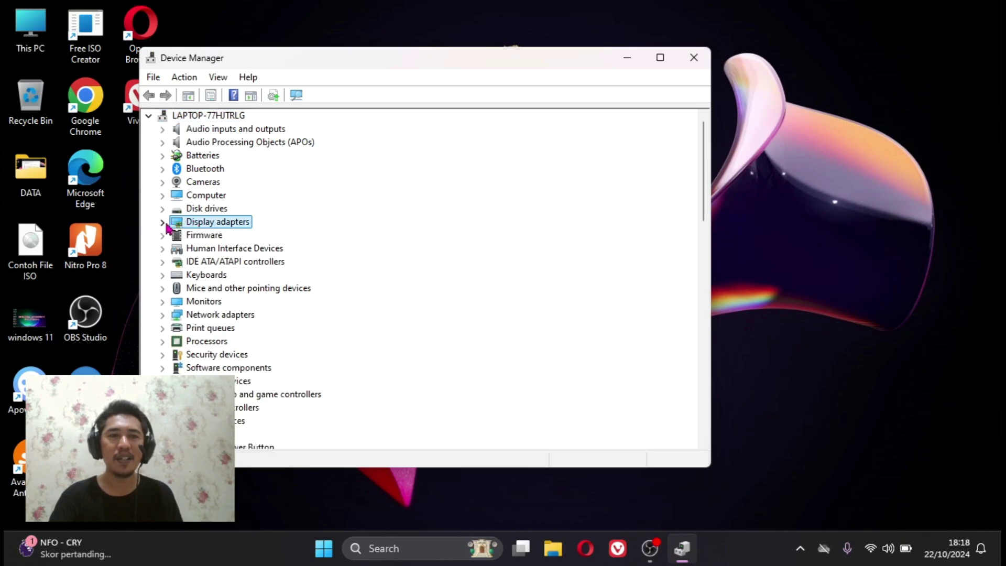
left_click(163, 223)
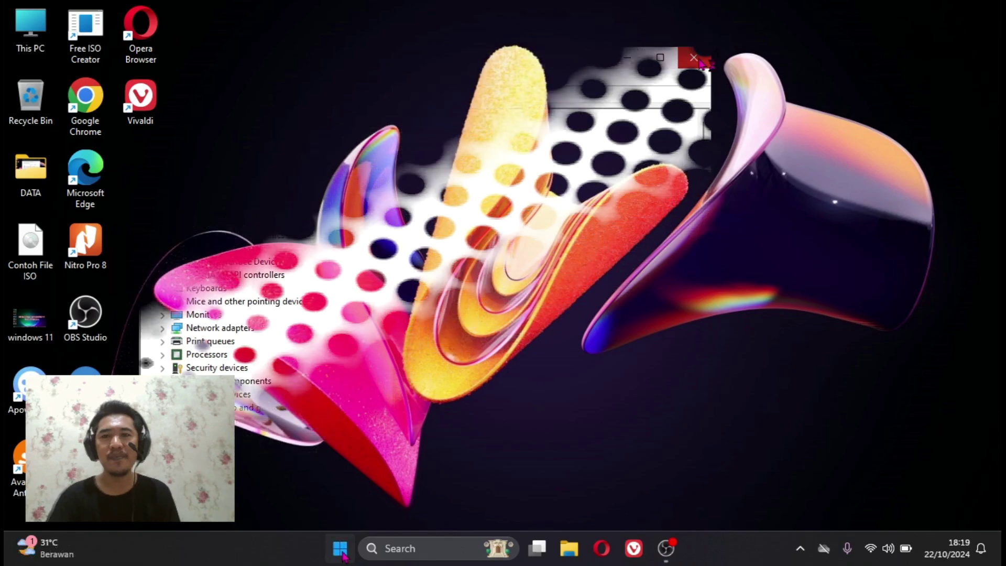
- Open the Advanced display page under Display in the Windows system settings to check the display information
right_click(342, 554)
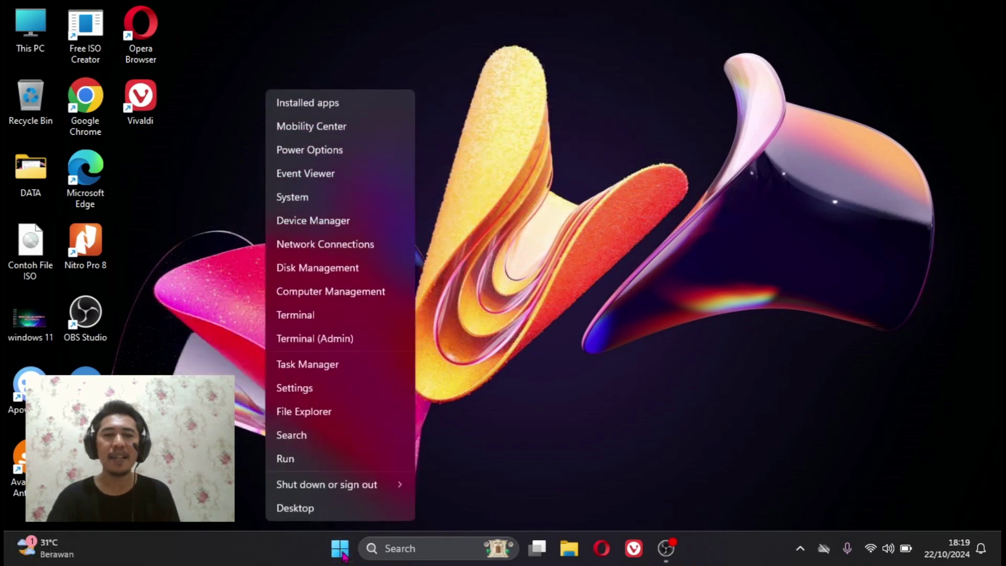
left_click(331, 391)
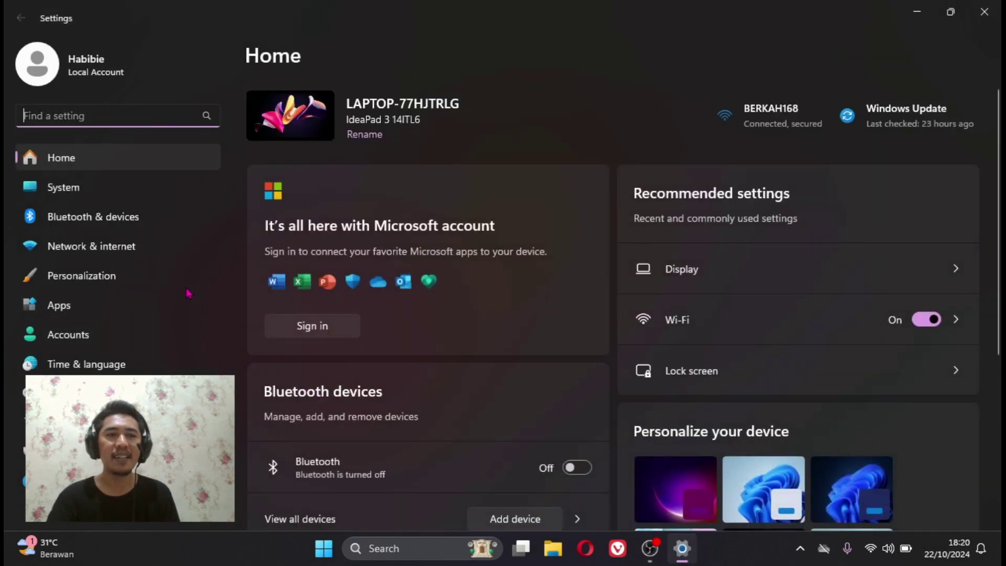
left_click(102, 196)
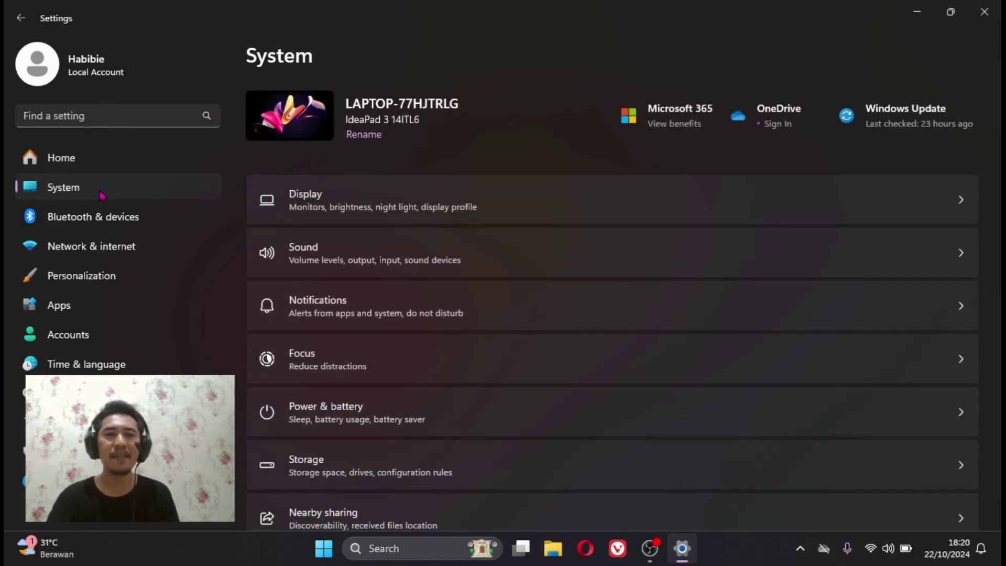
left_click(341, 203)
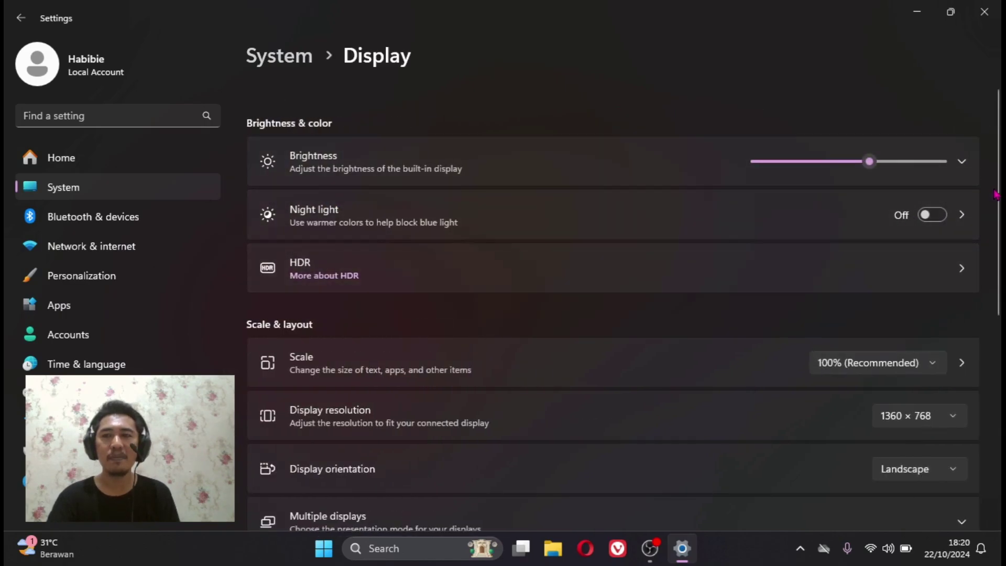
left_click_drag(997, 199, 986, 413)
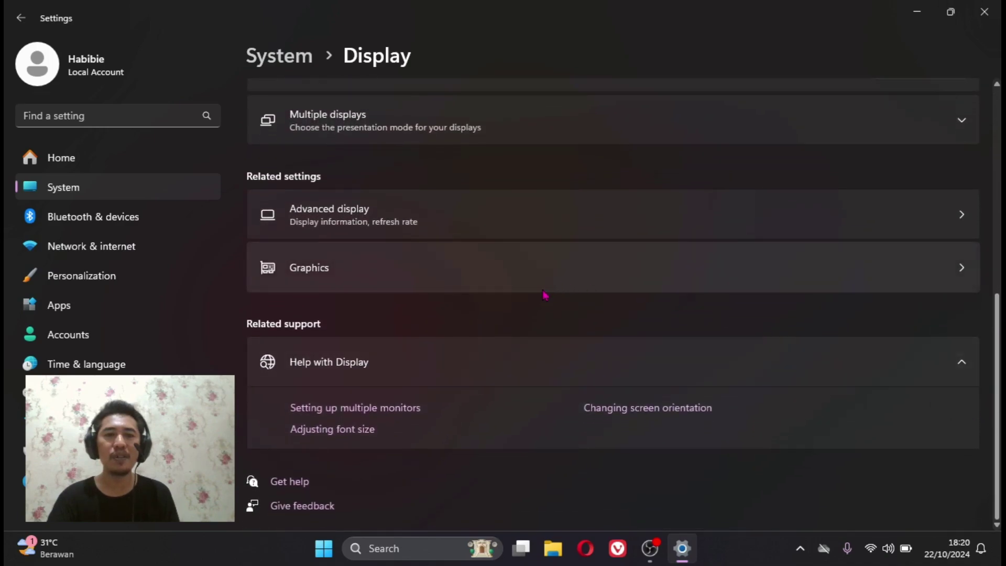
left_click(370, 222)
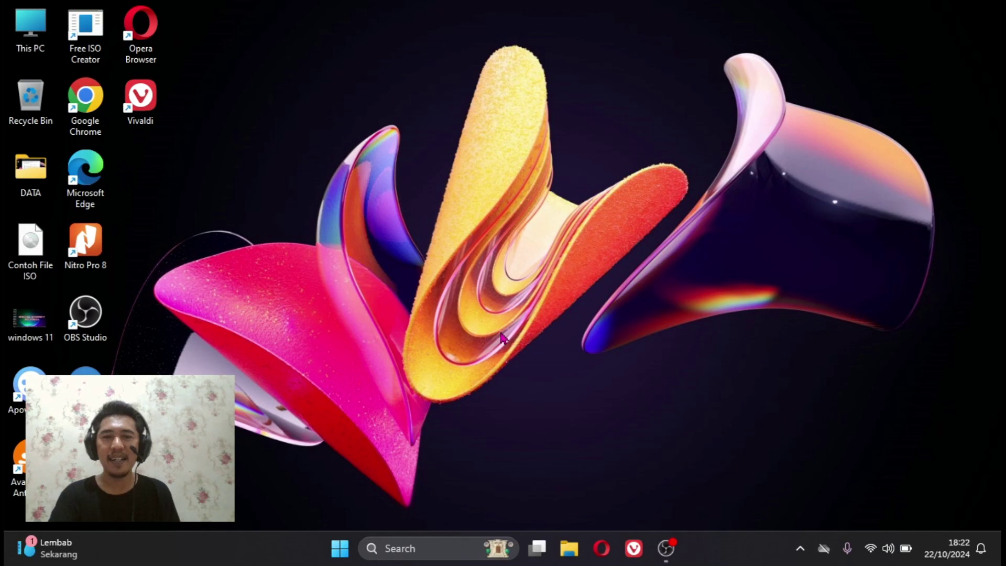
- Open Task Manager from the desktop
right_click(712, 557)
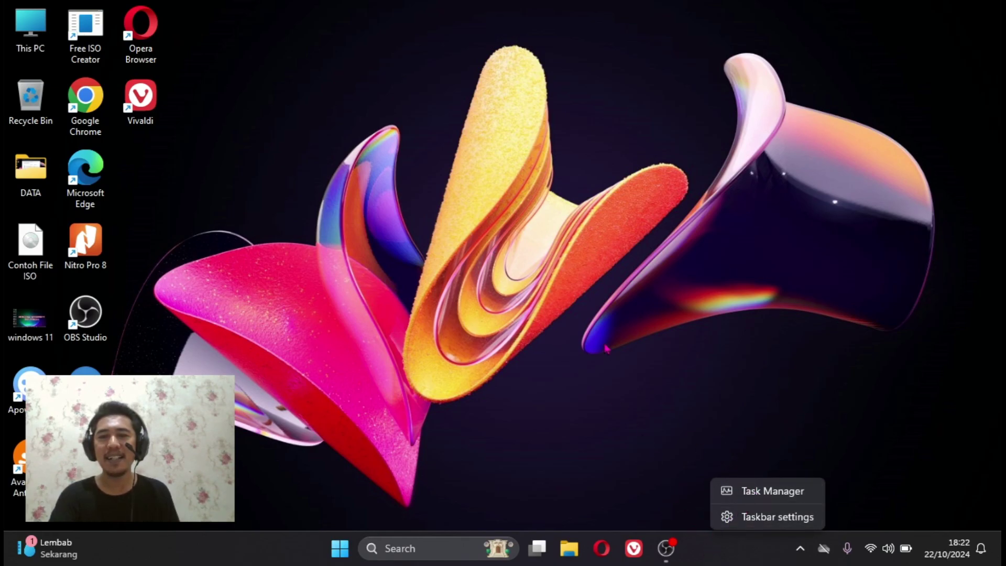
left_click(753, 491)
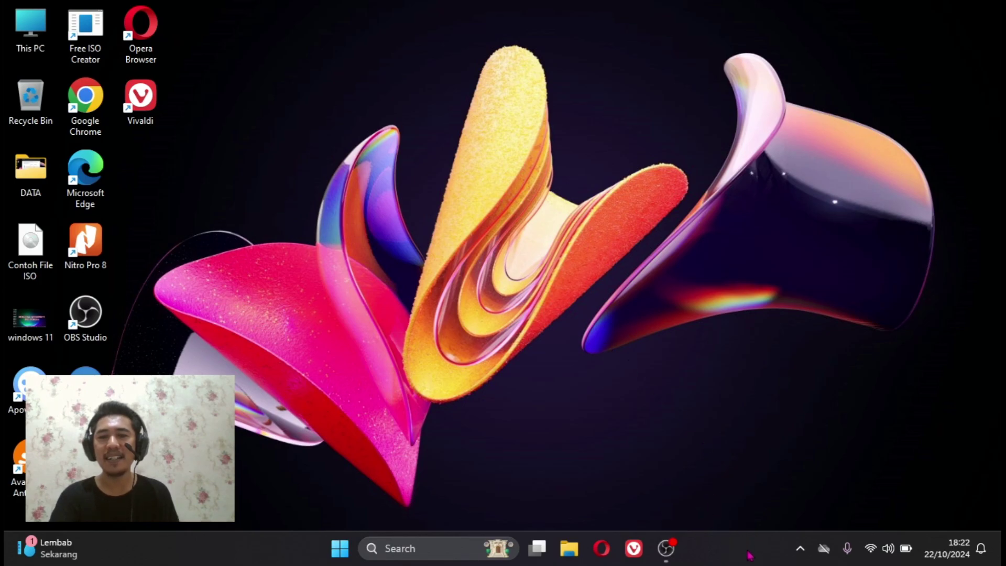
right_click(726, 553)
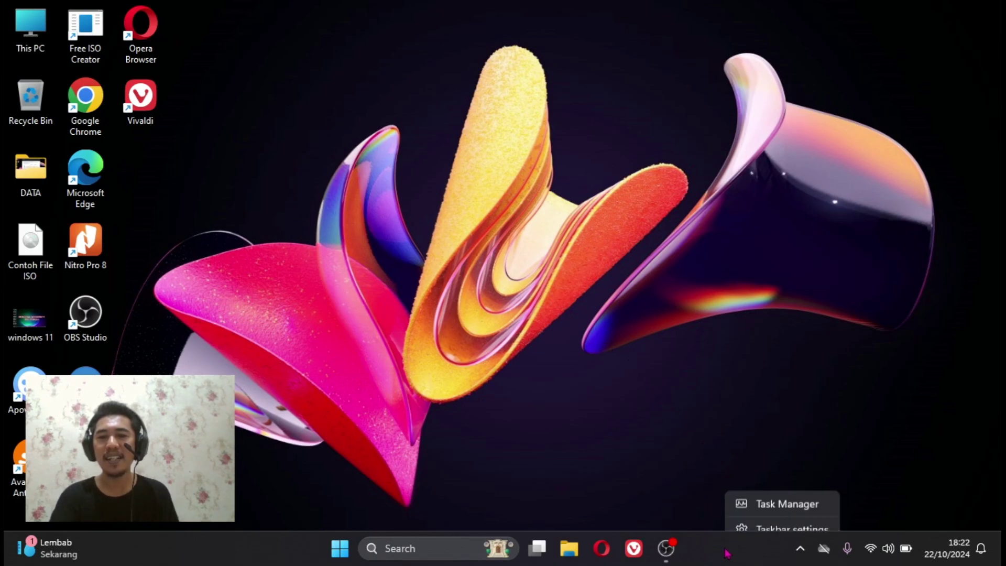
left_click(762, 498)
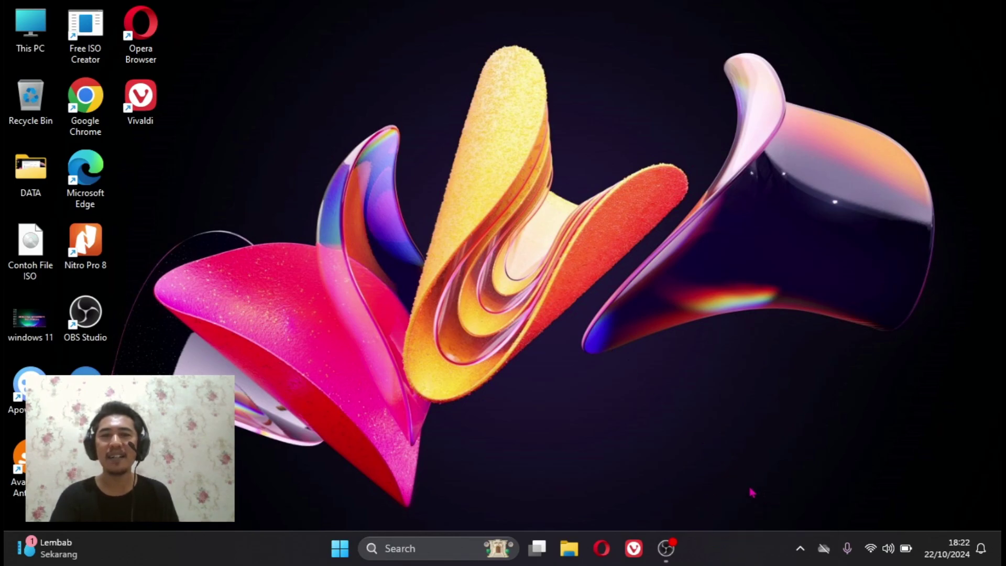
key("ctrl+shift+Escape")
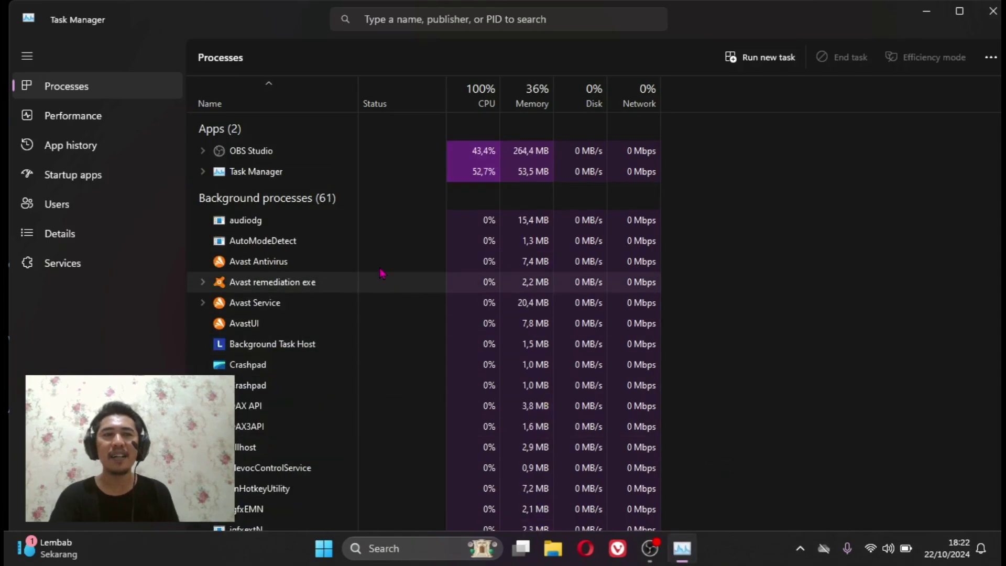
- Examine the GPU 0 entry on the Performance page, including the compact summary view
left_click(85, 116)
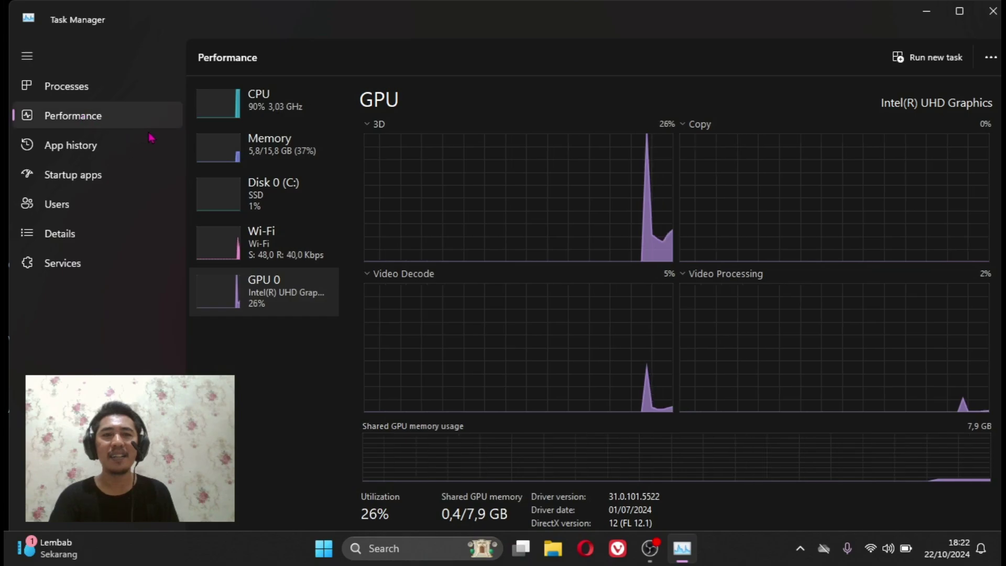
double_click(273, 288)
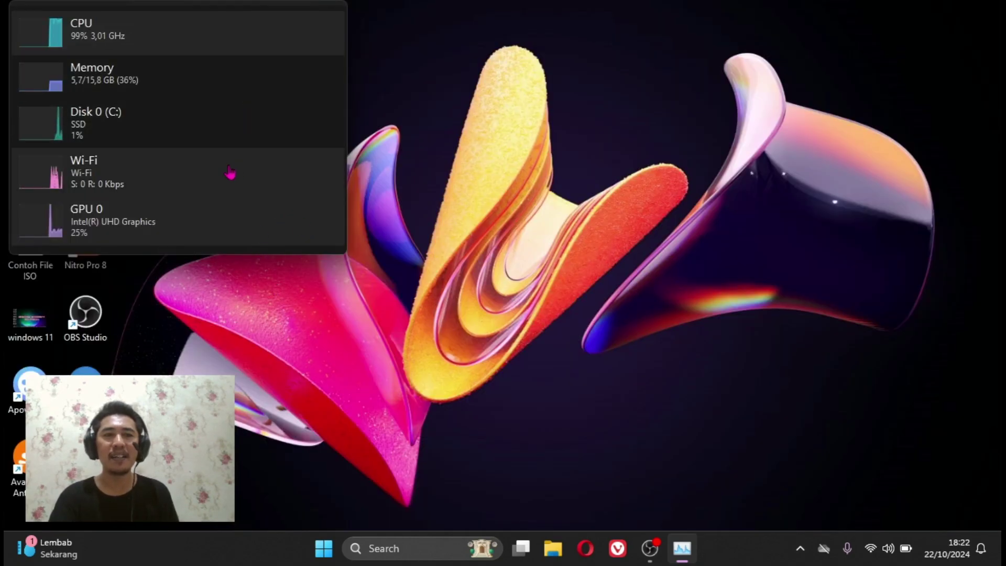
double_click(102, 221)
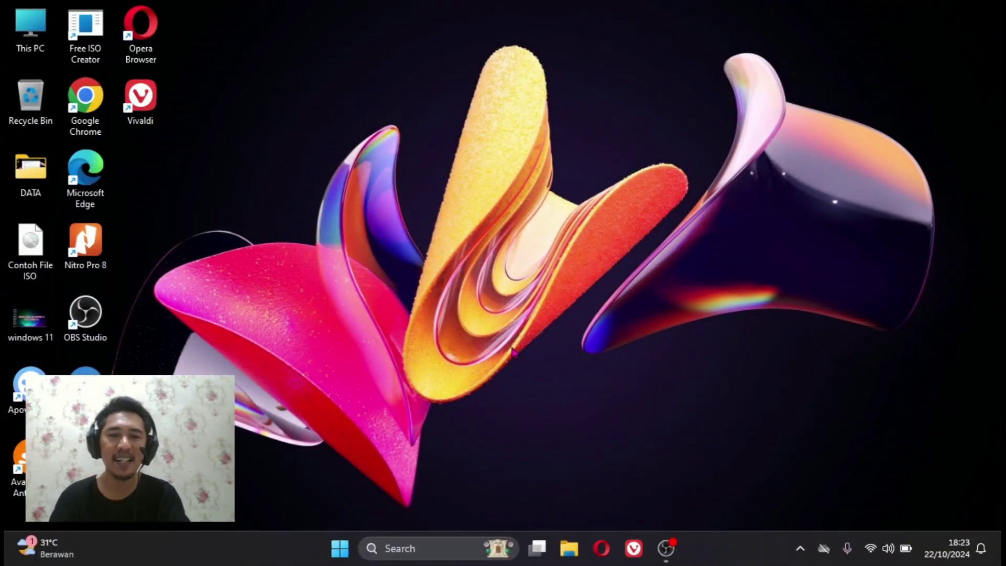
- Open System Information and view the Display details under Components
left_click(410, 548)
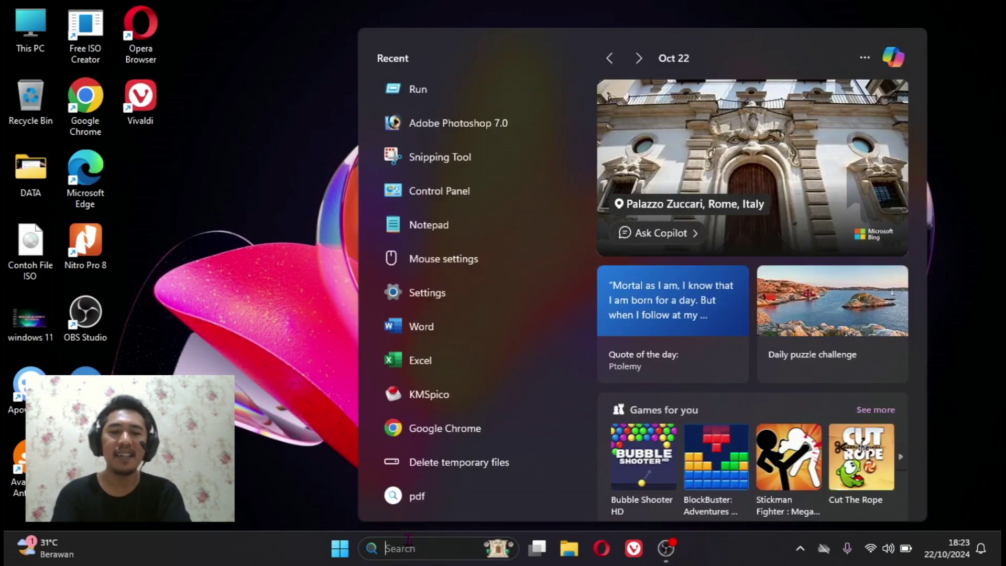
type("ystem Configuration")
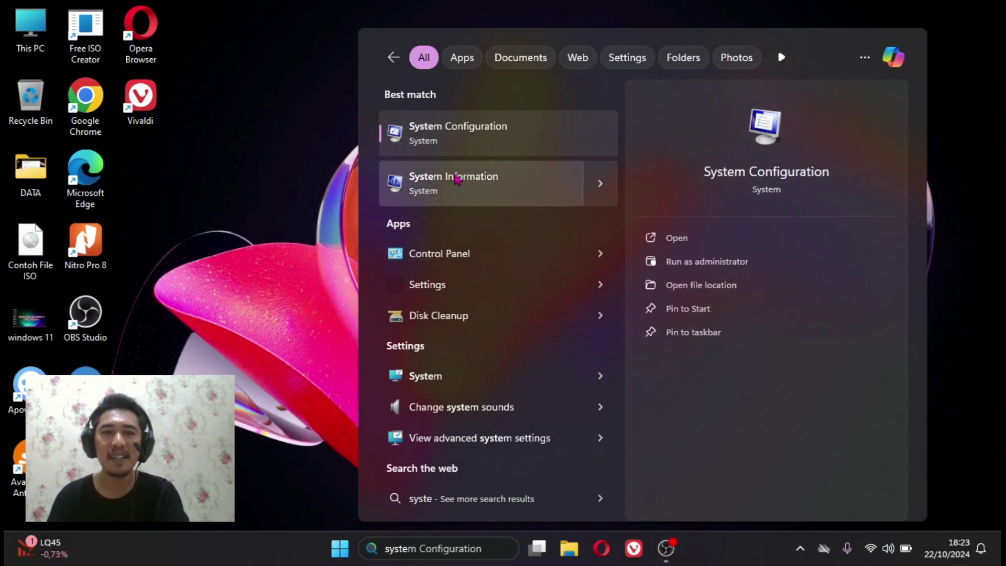
left_click(457, 179)
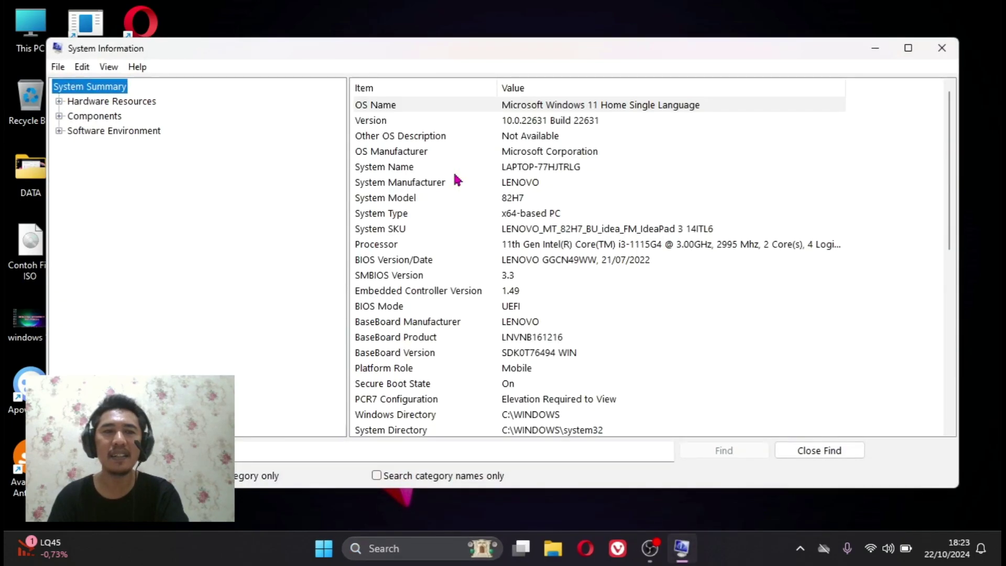
double_click(103, 119)
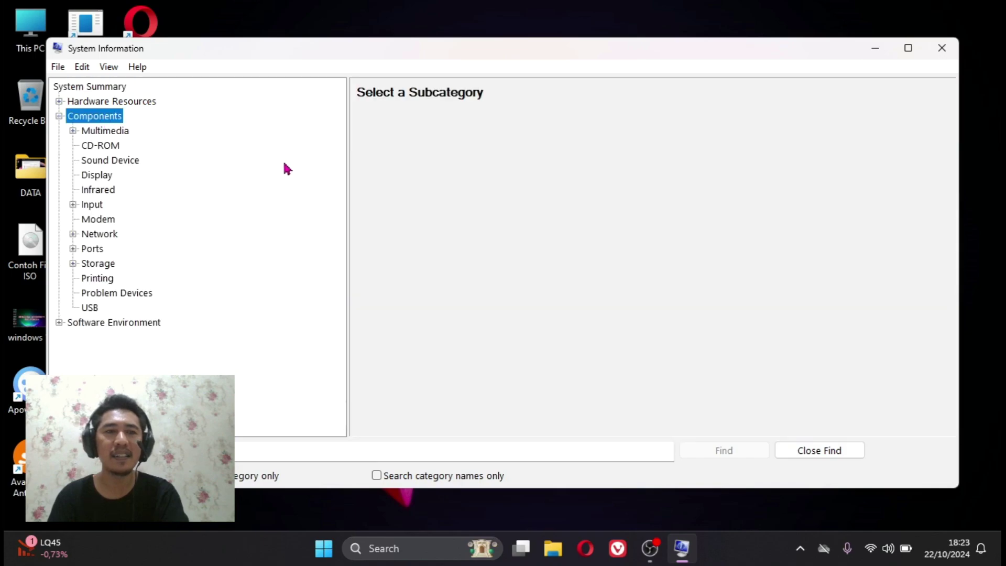
left_click(98, 176)
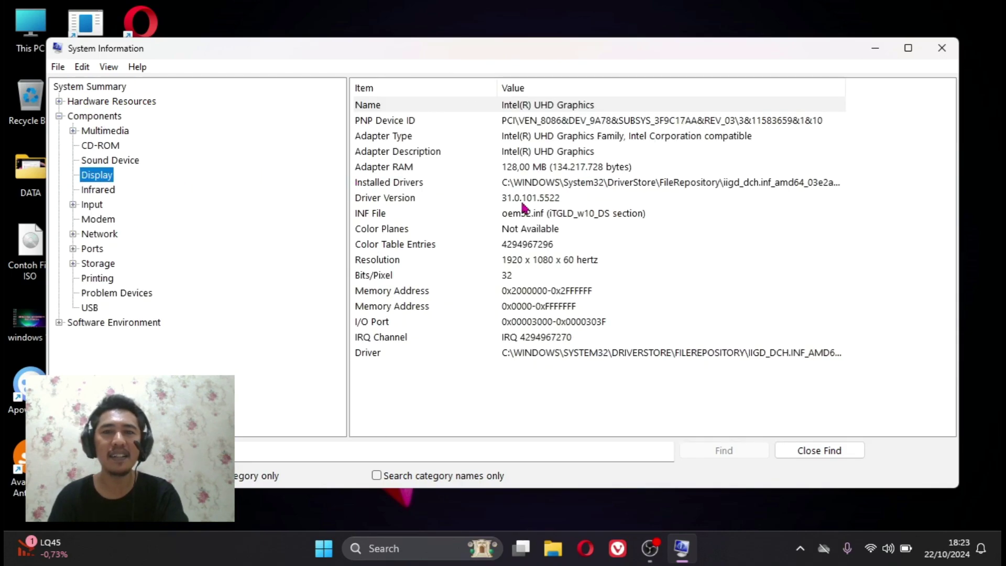